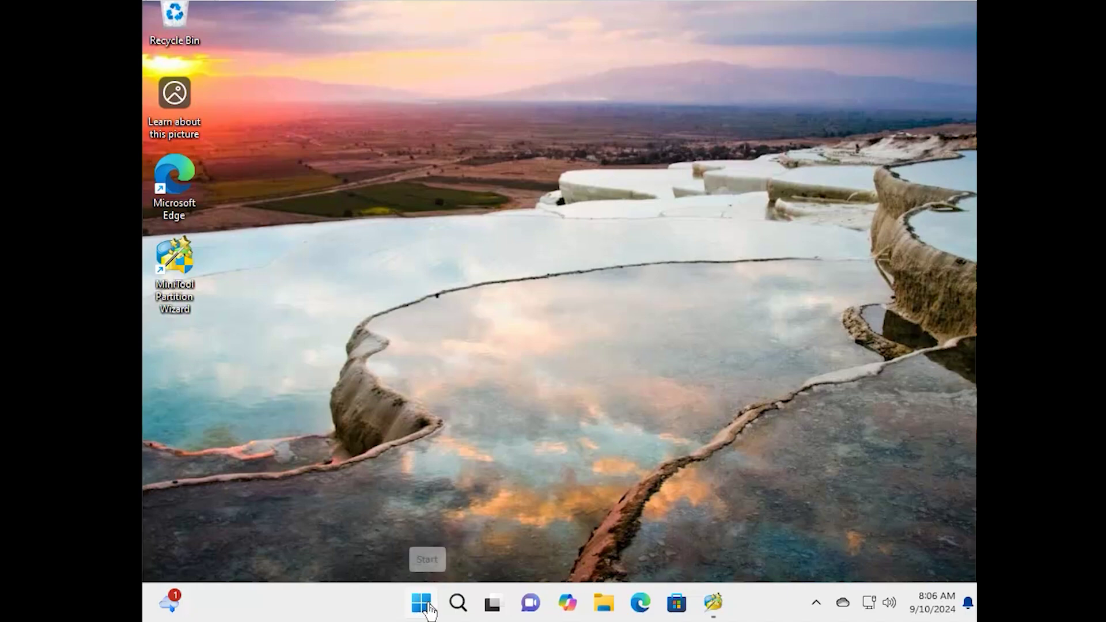
Open Disk Management and shrink C: by 13000 MB, leaving 12.70 GB unallocated
right_click(429, 606)
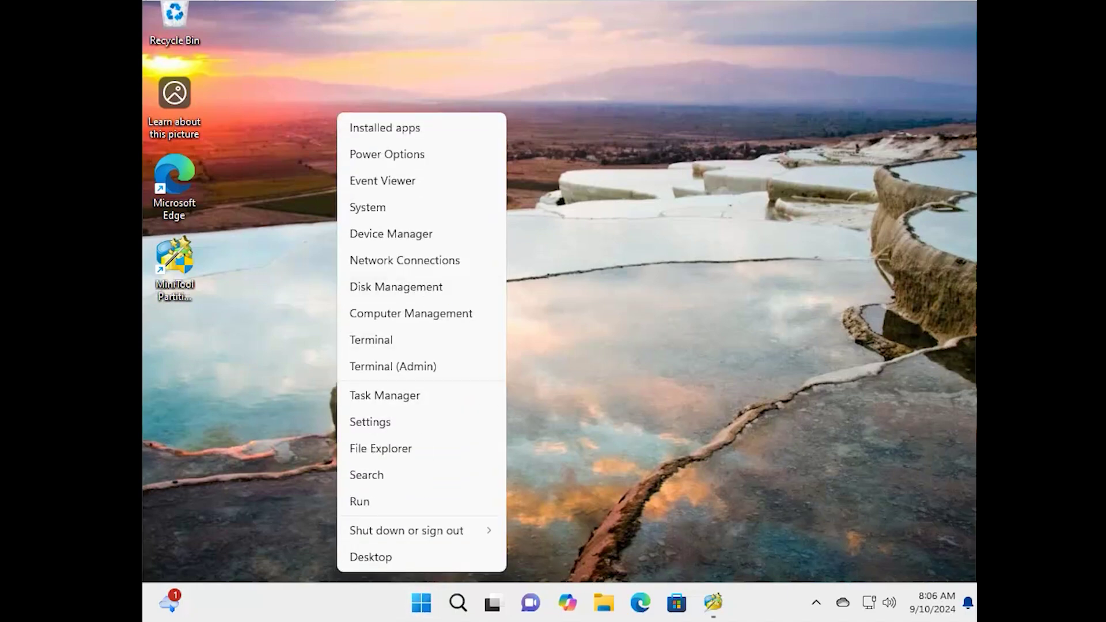
left_click(434, 292)
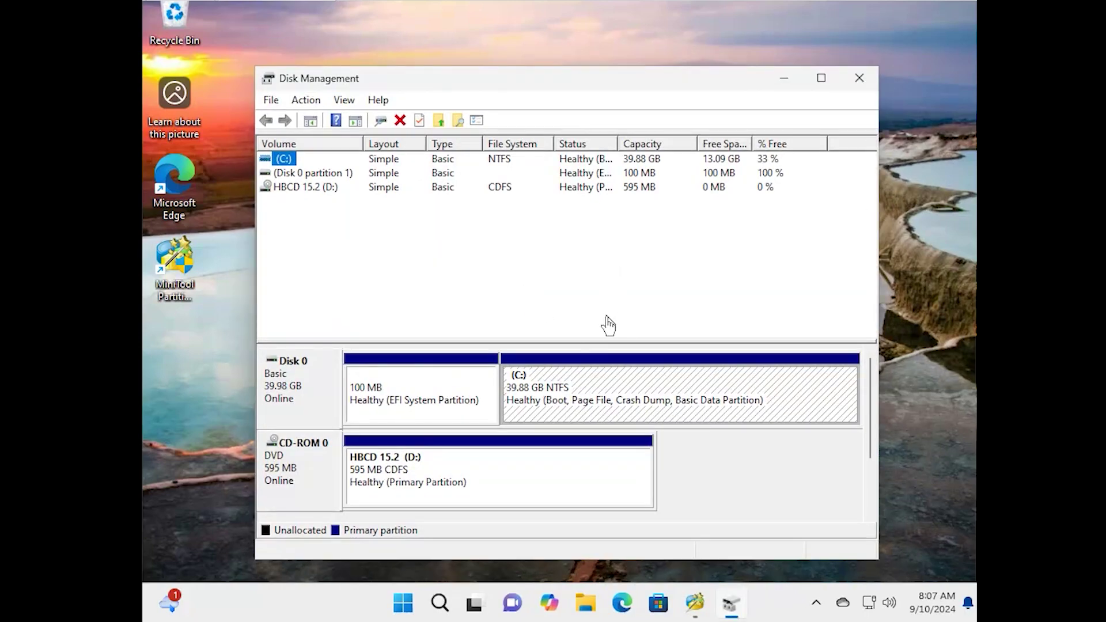
left_click(640, 388)
right_click(641, 387)
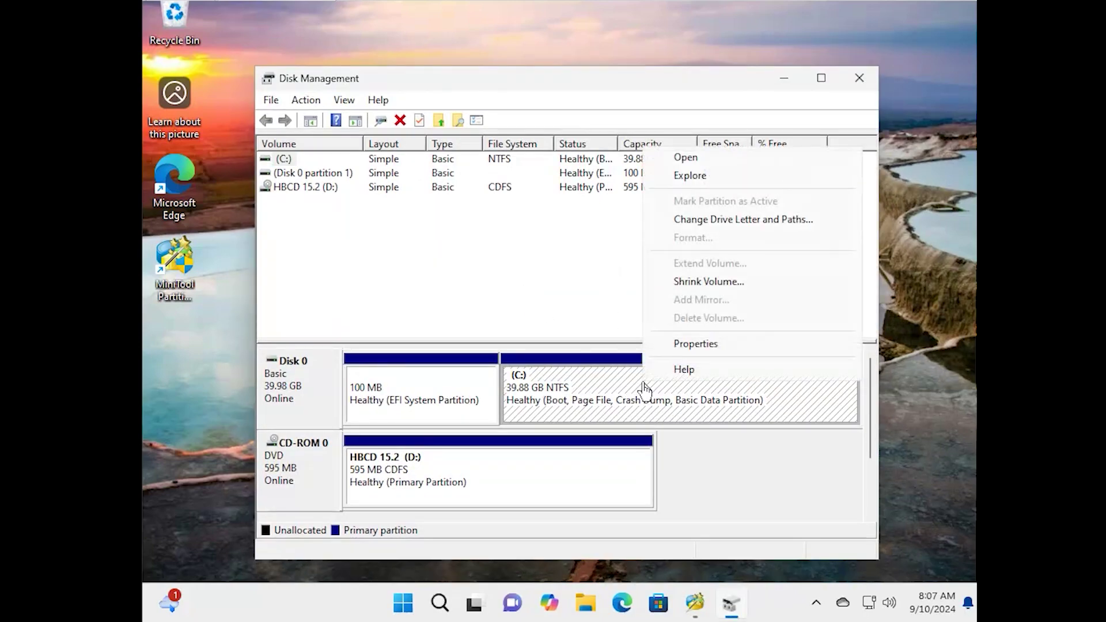
left_click(755, 285)
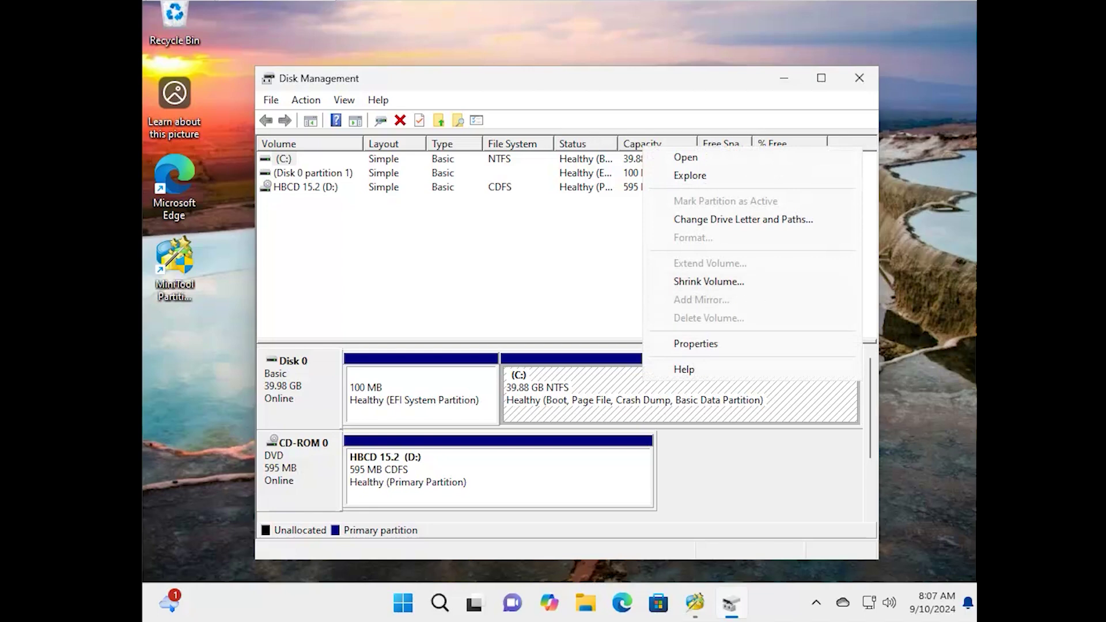
left_click(700, 283)
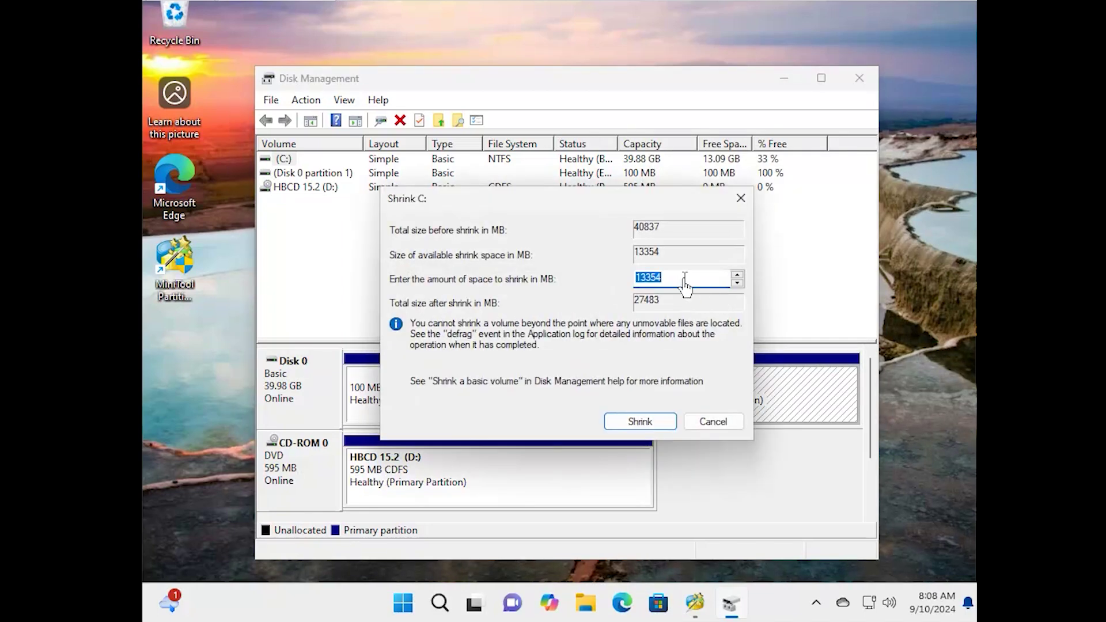
left_click(677, 279)
key("BackSpace")
key("BackSpace")
key("BackSpace")
type("000")
left_click(637, 421)
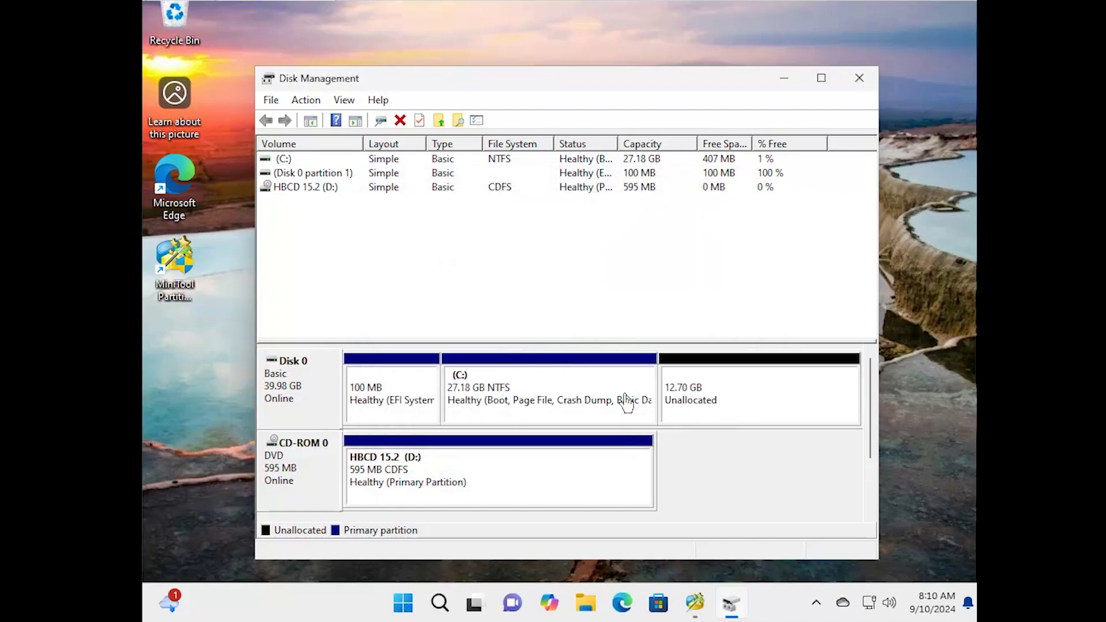
left_click(763, 398)
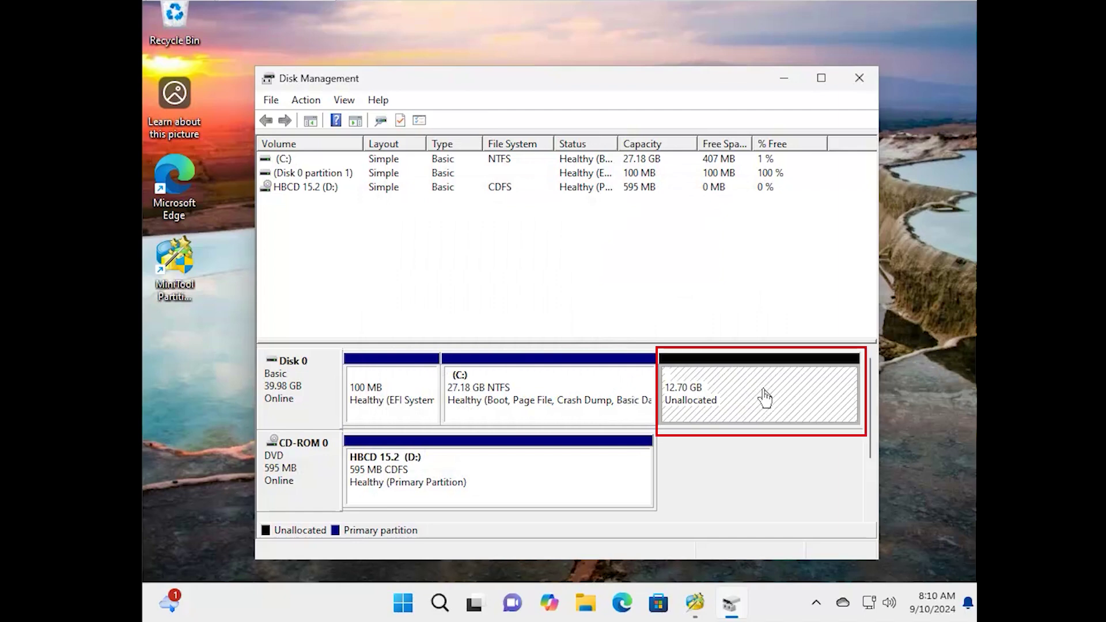
Create a 13004 MB NTFS simple volume E: labelled Linux, then minimize Disk Management
right_click(765, 396)
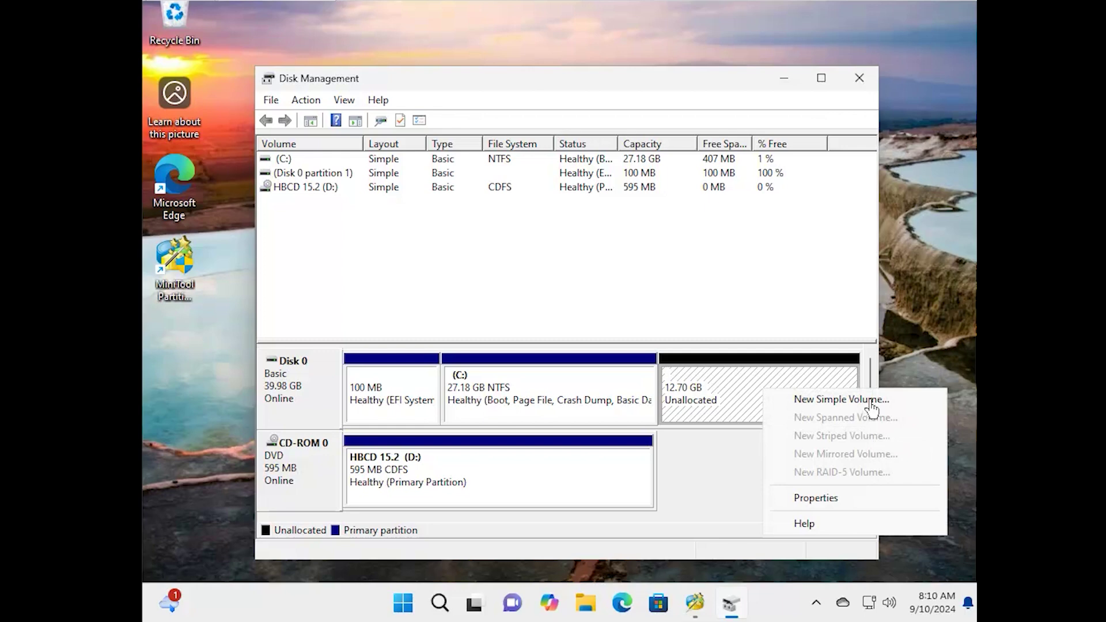
left_click(841, 400)
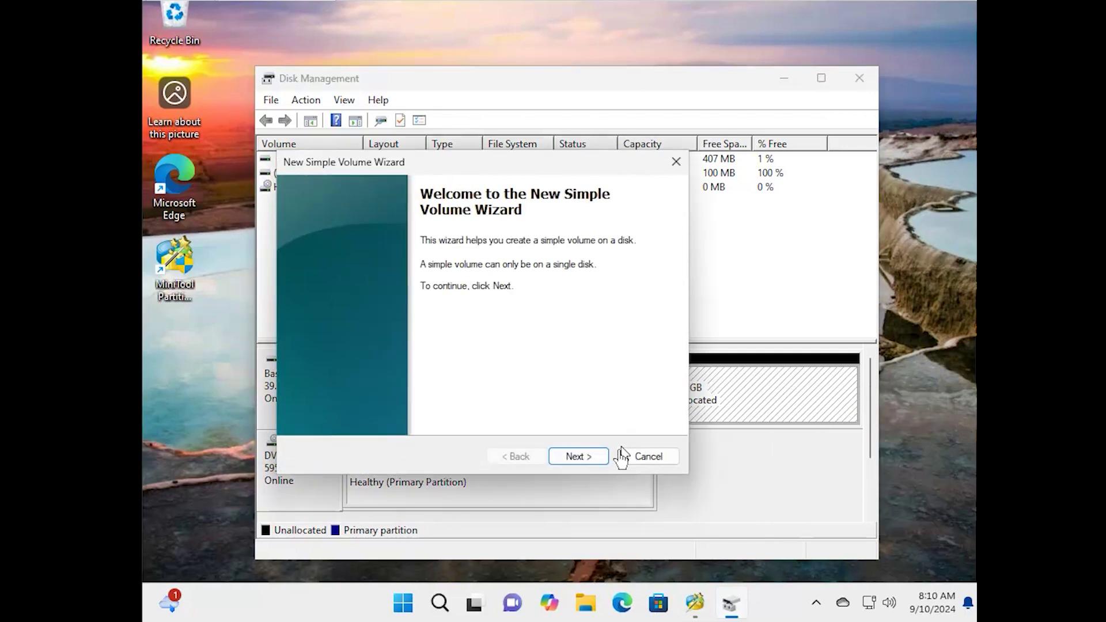
left_click(599, 459)
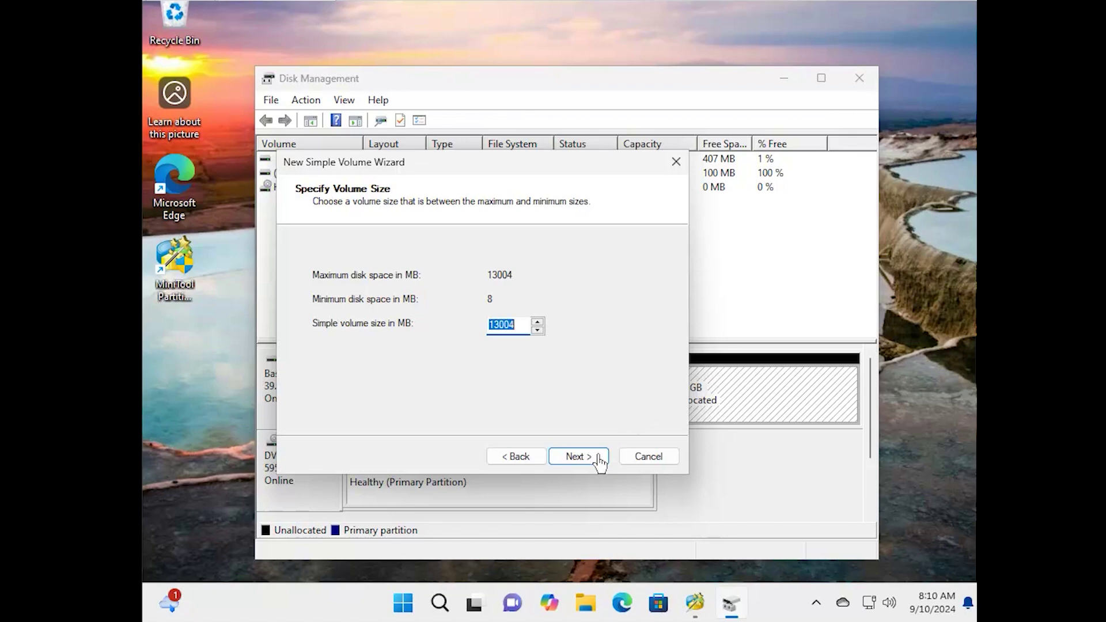
left_click(578, 456)
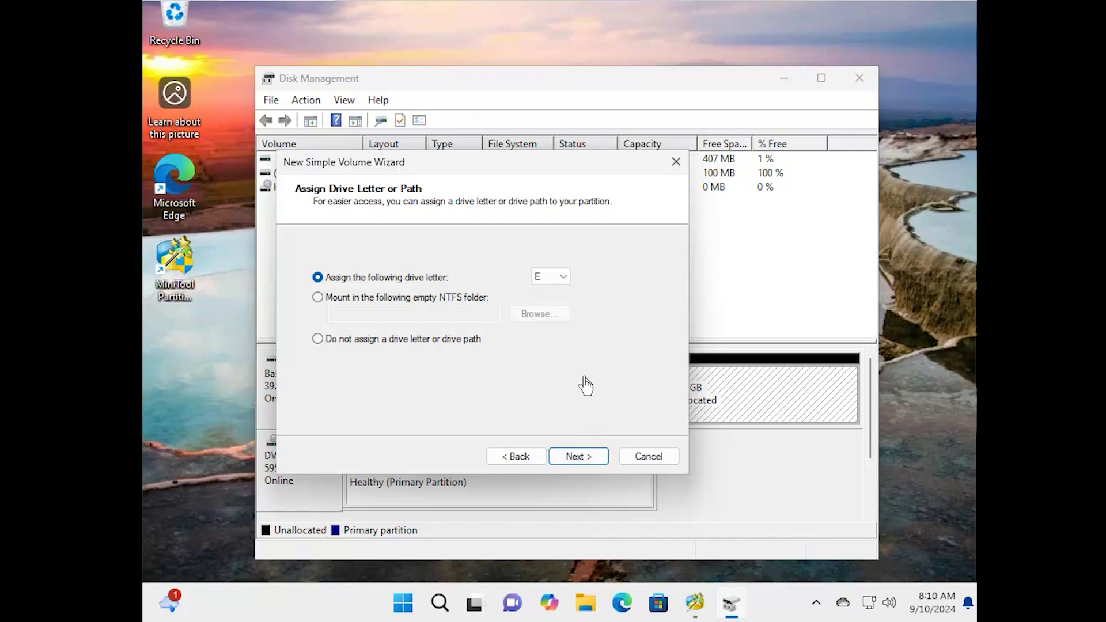
key("Return")
left_click_drag(501, 358, 461, 358)
type("muc")
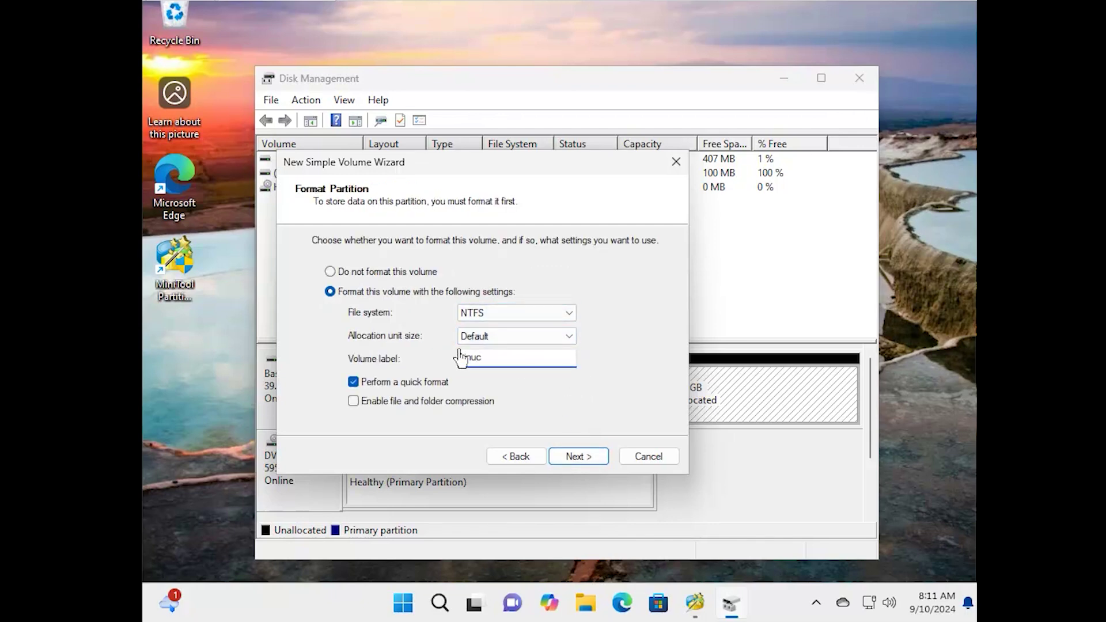
left_click(578, 456)
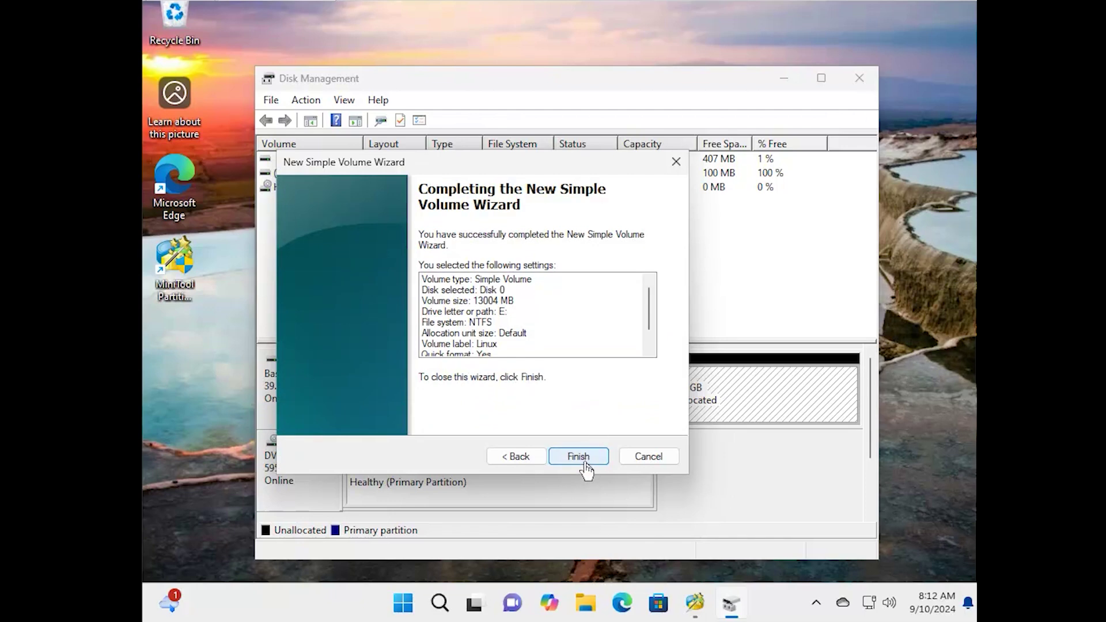
left_click(578, 458)
left_click(783, 80)
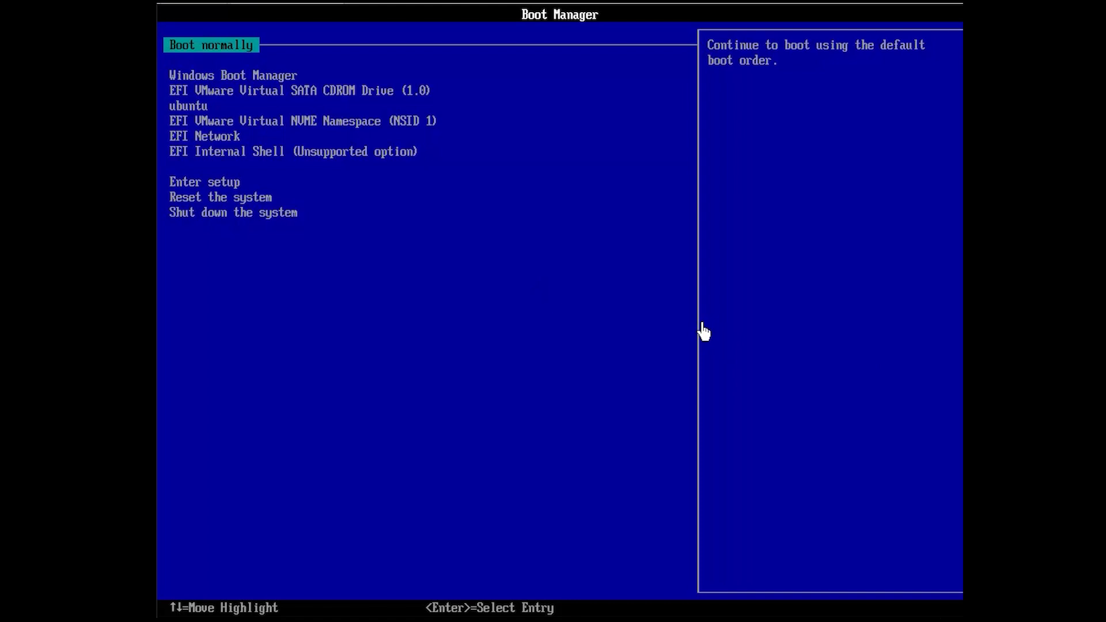
Enter firmware setup and go to the boot options' Change Boot Order page
key("Down")
key("Down")
key("Down")
key("Down")
key("Down")
key("Down")
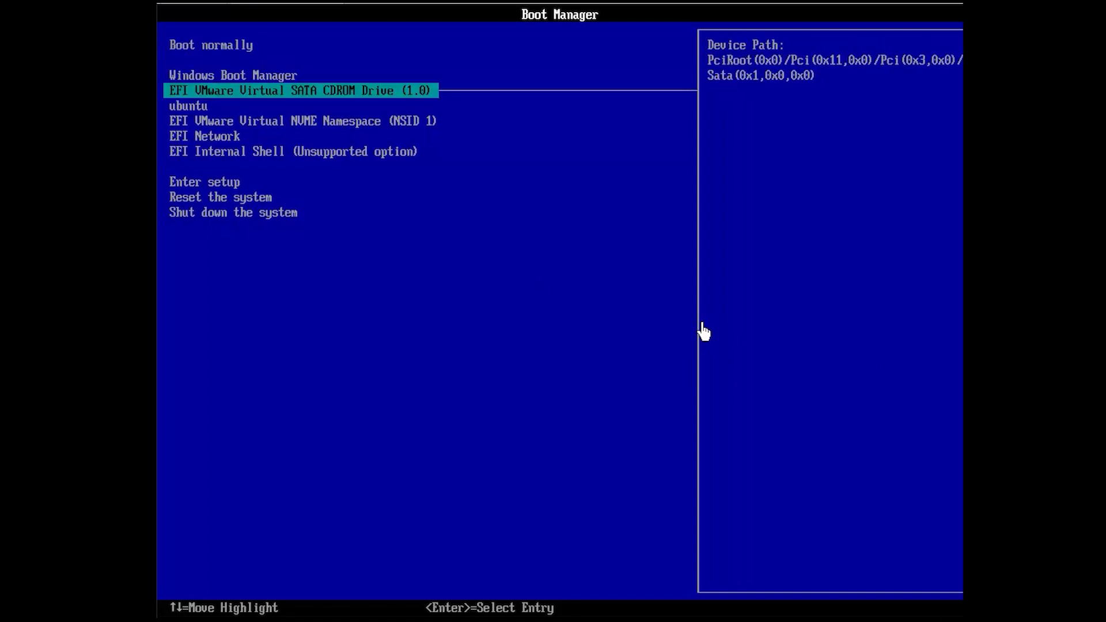
key("Down")
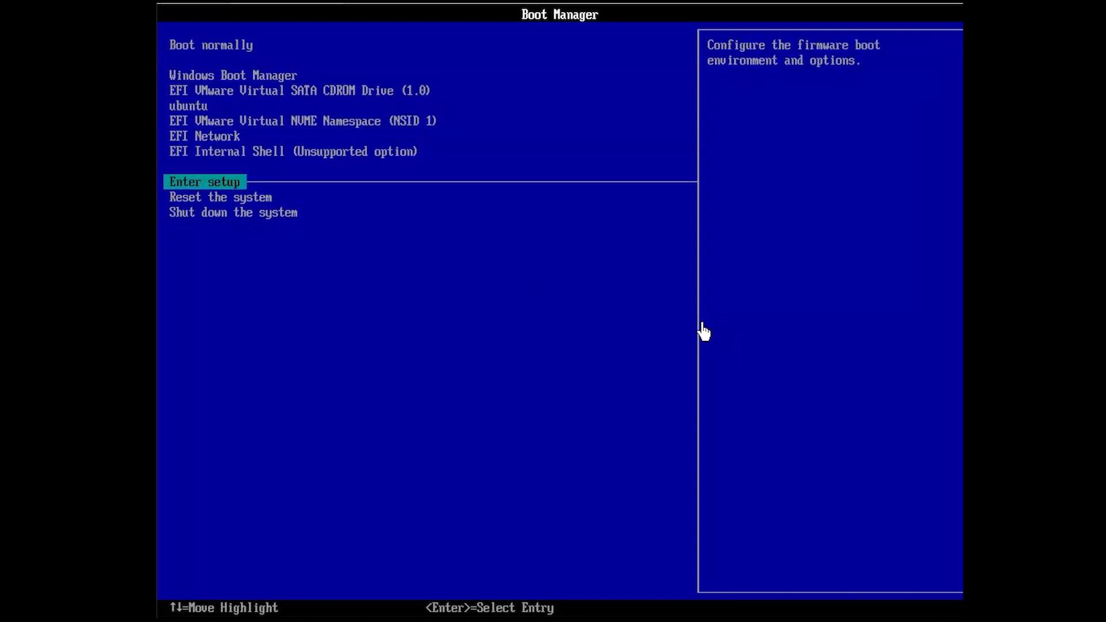
key("Return")
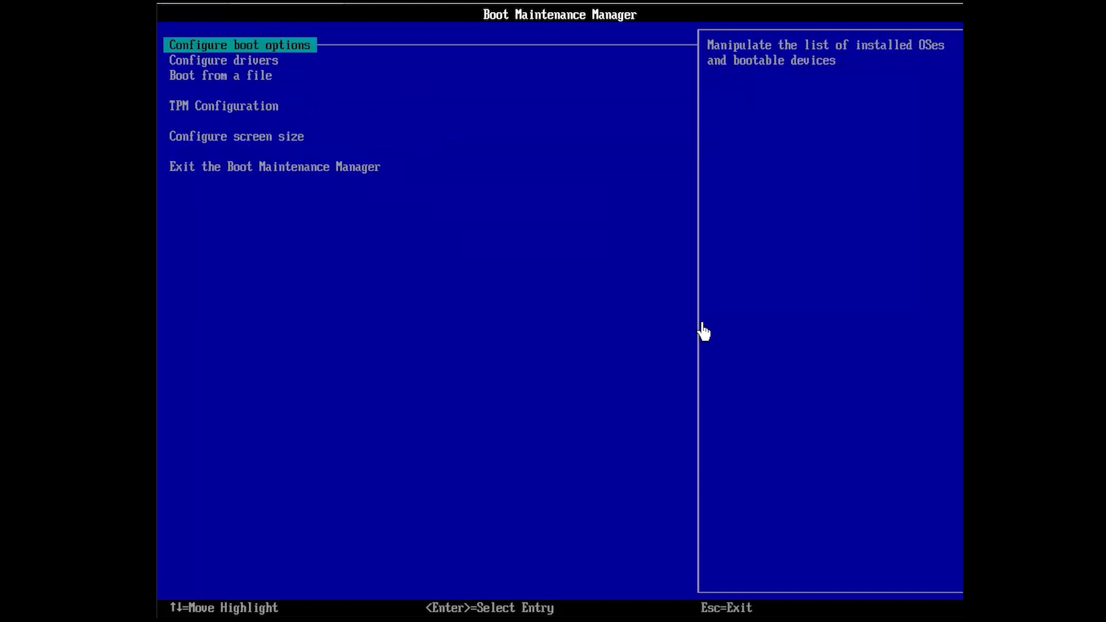
key("Return")
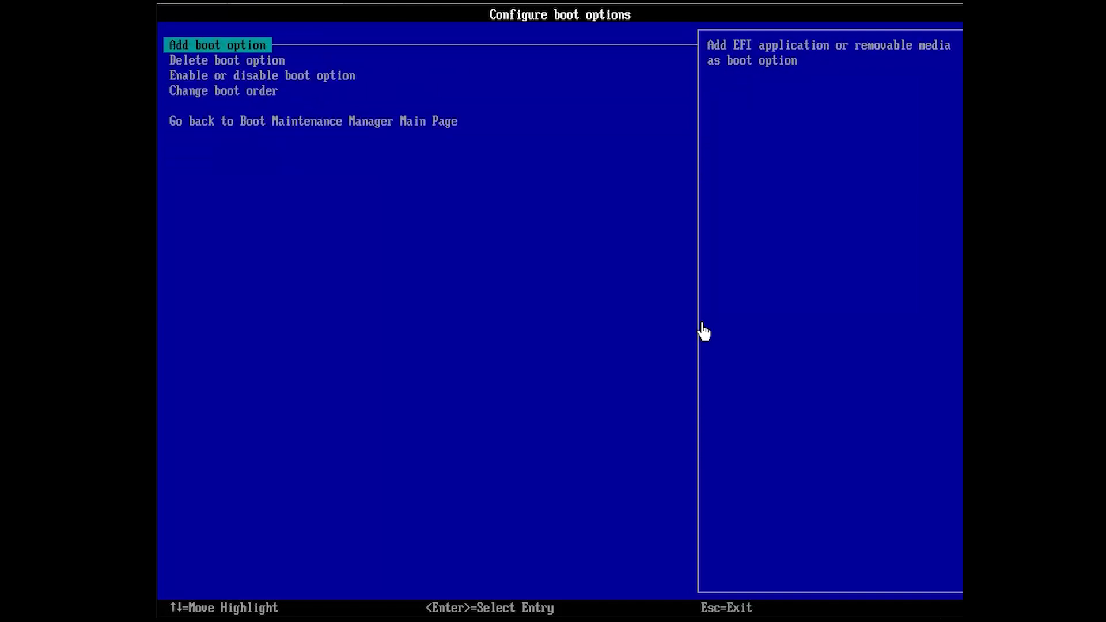
key("Down")
key("Down")
Move the EFI VMware Virtual SATA CDROM Drive to the top of the boot order
key("Down")
key("Return")
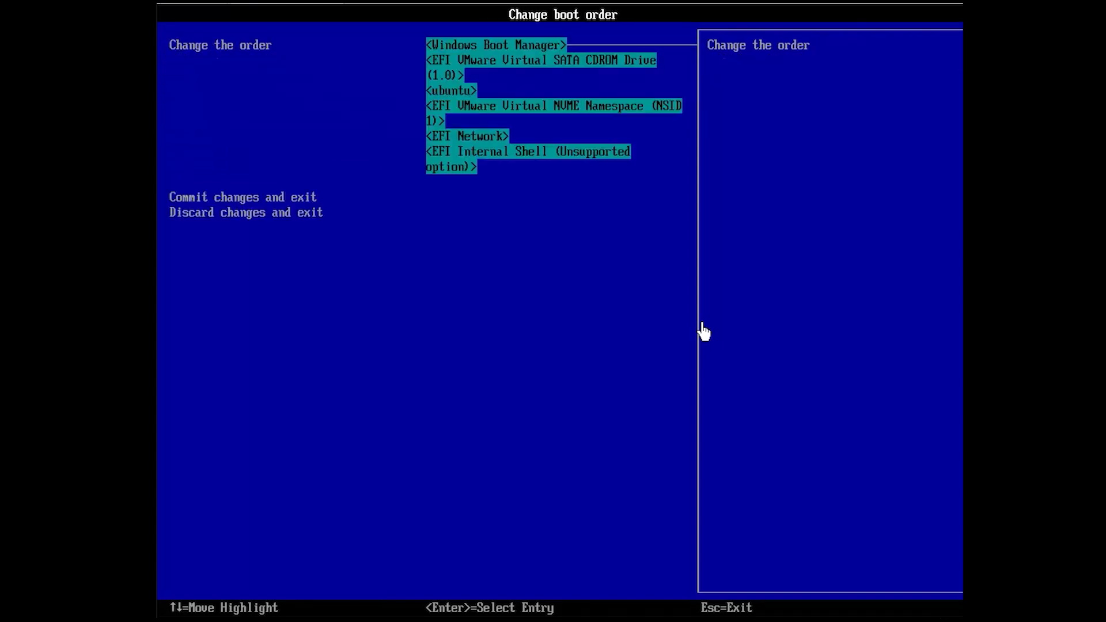
key("Return")
key("Down")
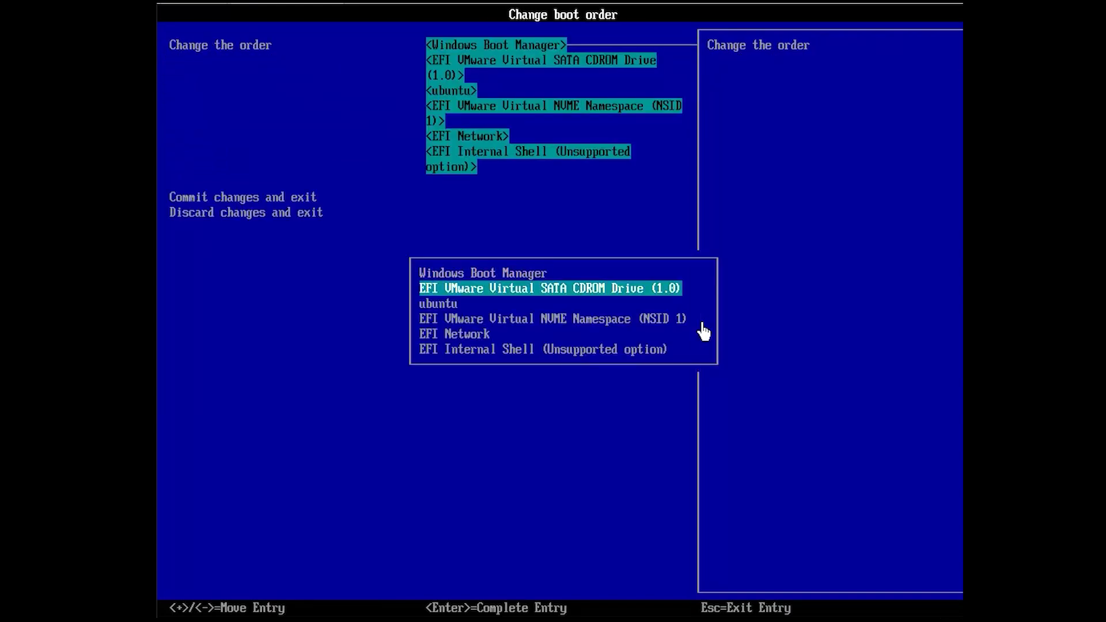
key("plus")
key("Return")
key("Down")
key("Down")
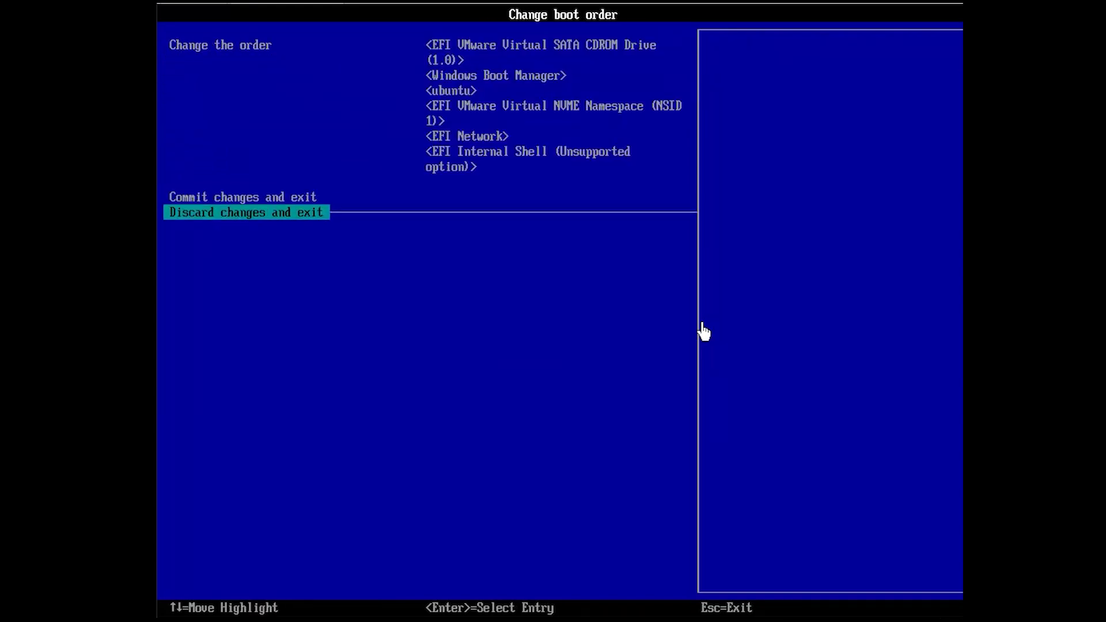
key("Return")
key("Escape")
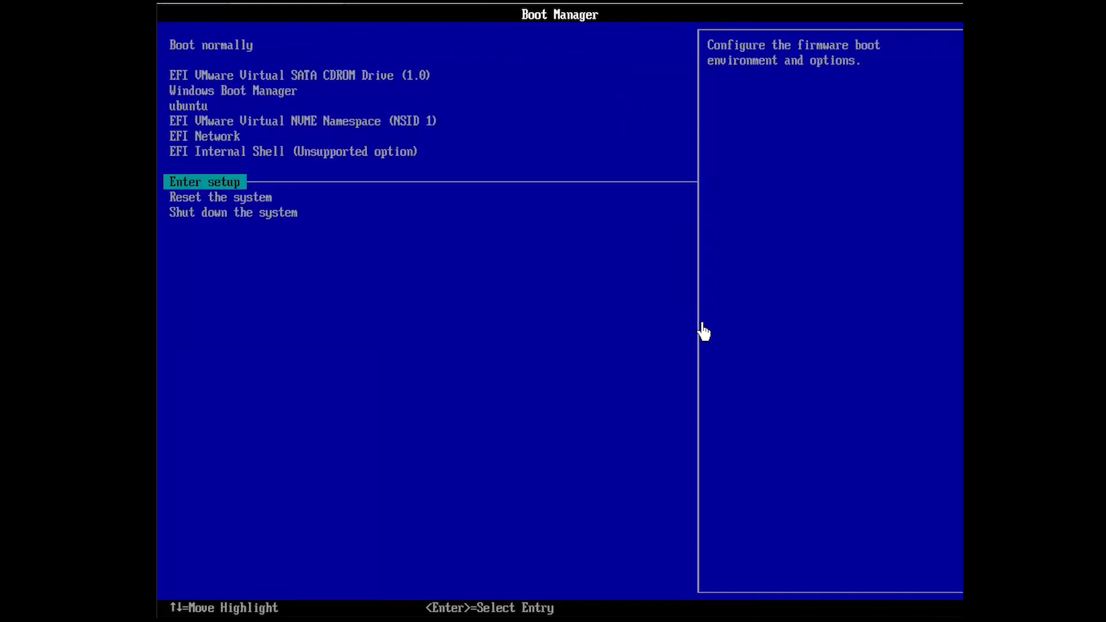
key("Down")
Reset the machine and pick Try or Install Ubuntu in the GRUB menu
key("Return")
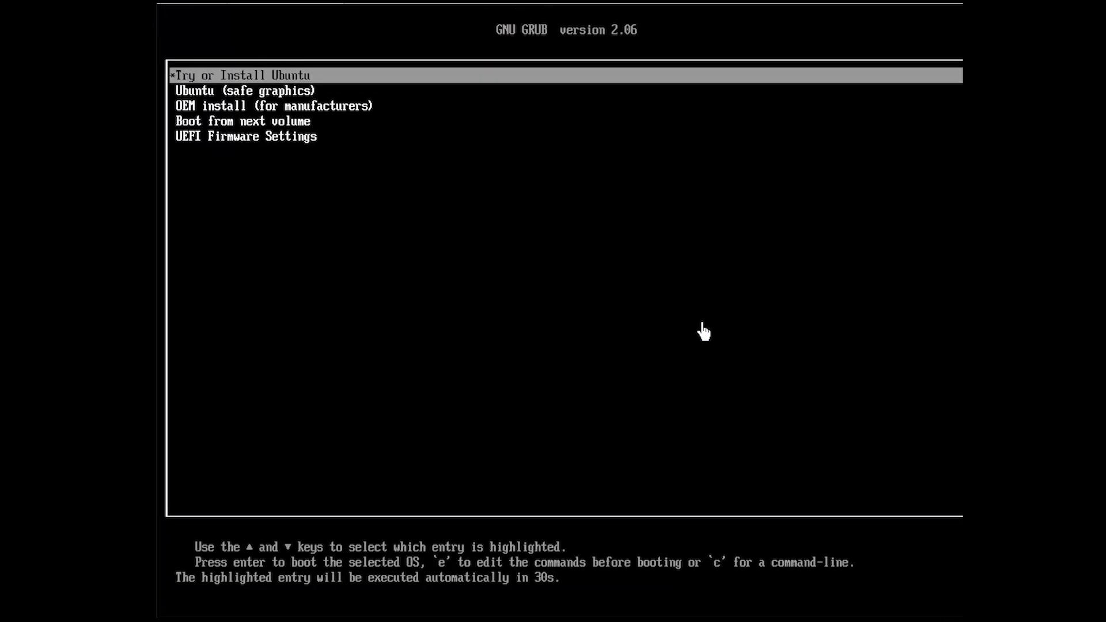
key("Down")
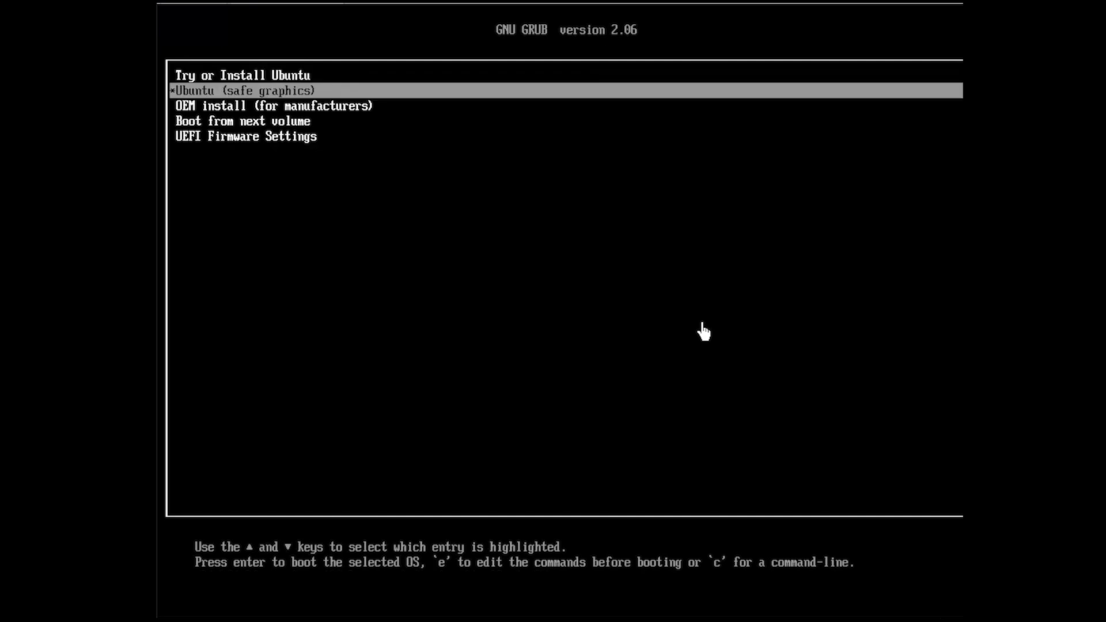
key("Up")
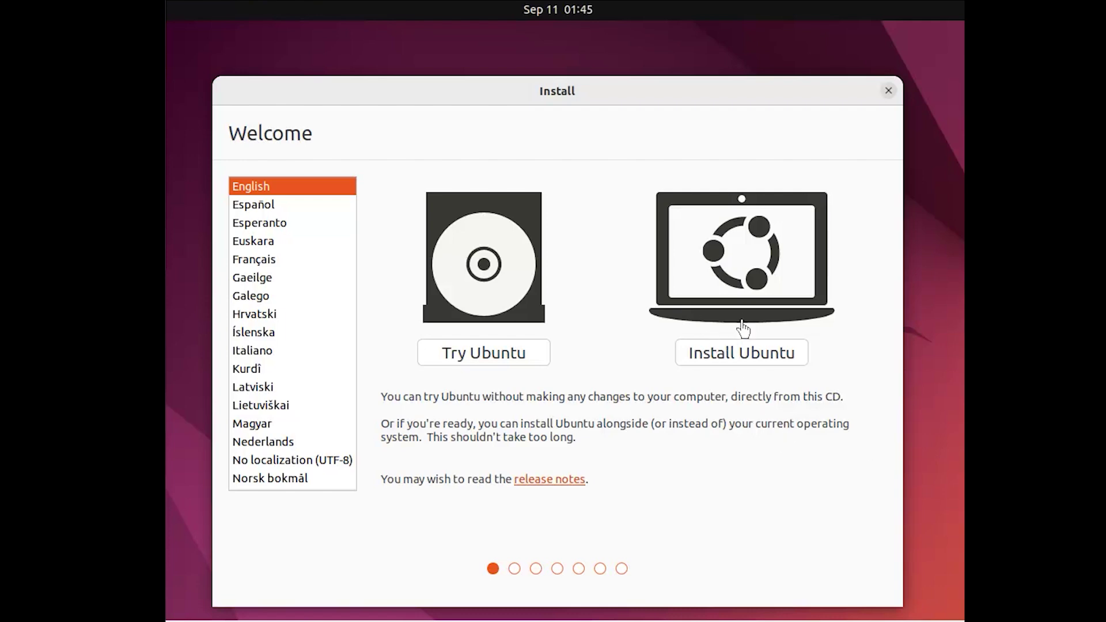
Start Install Ubuntu with the English (US) keyboard, third-party software, and 'Something else' partitioning
left_click(757, 361)
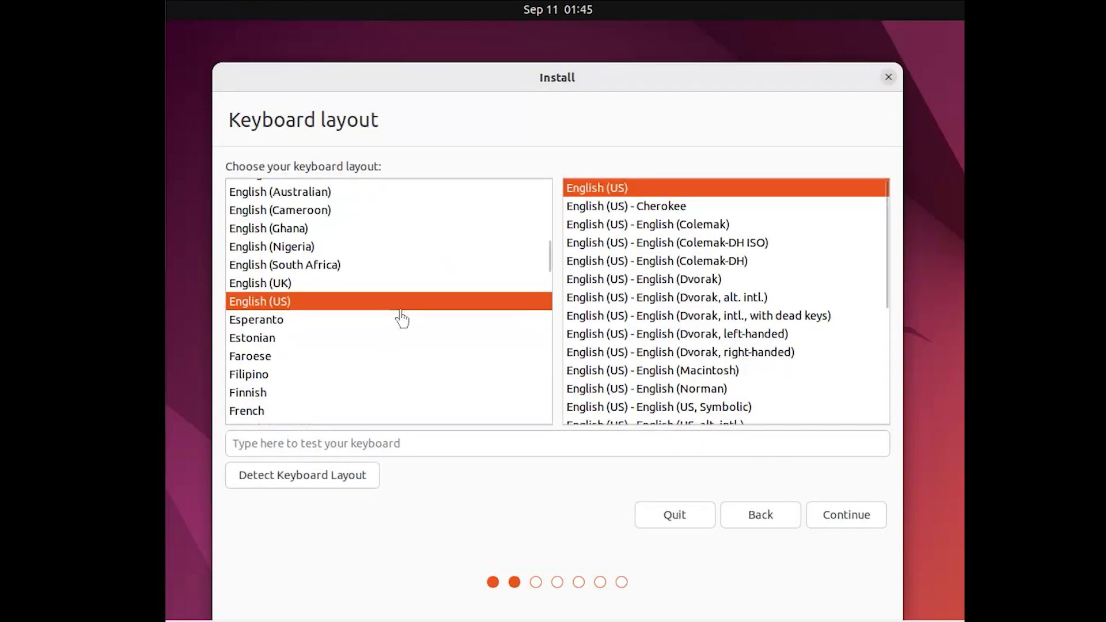
left_click(844, 514)
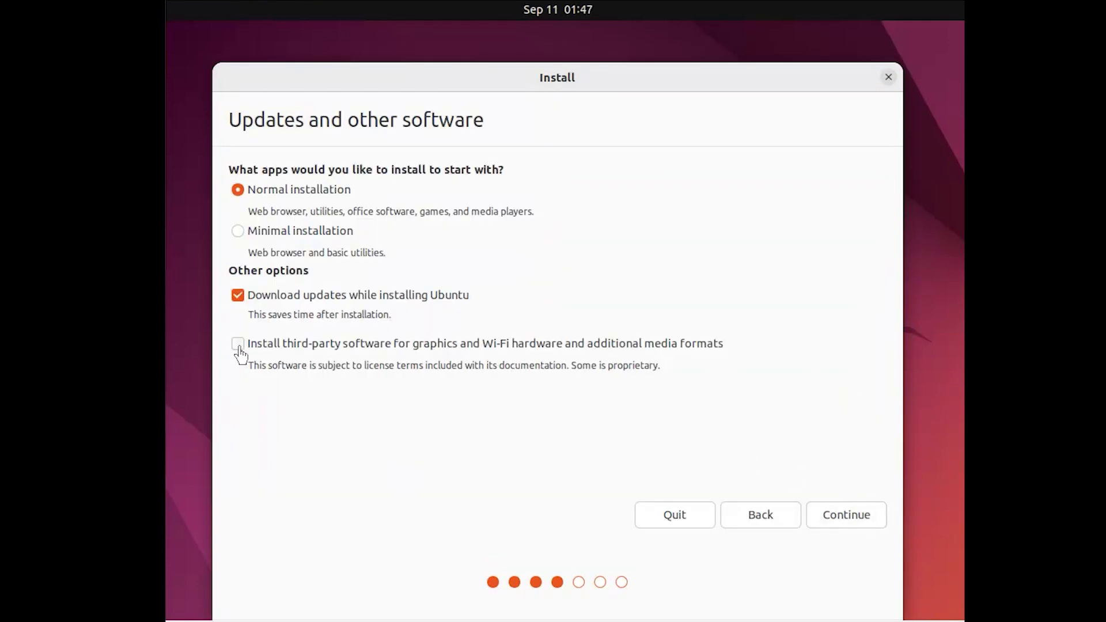
left_click(238, 344)
left_click(846, 514)
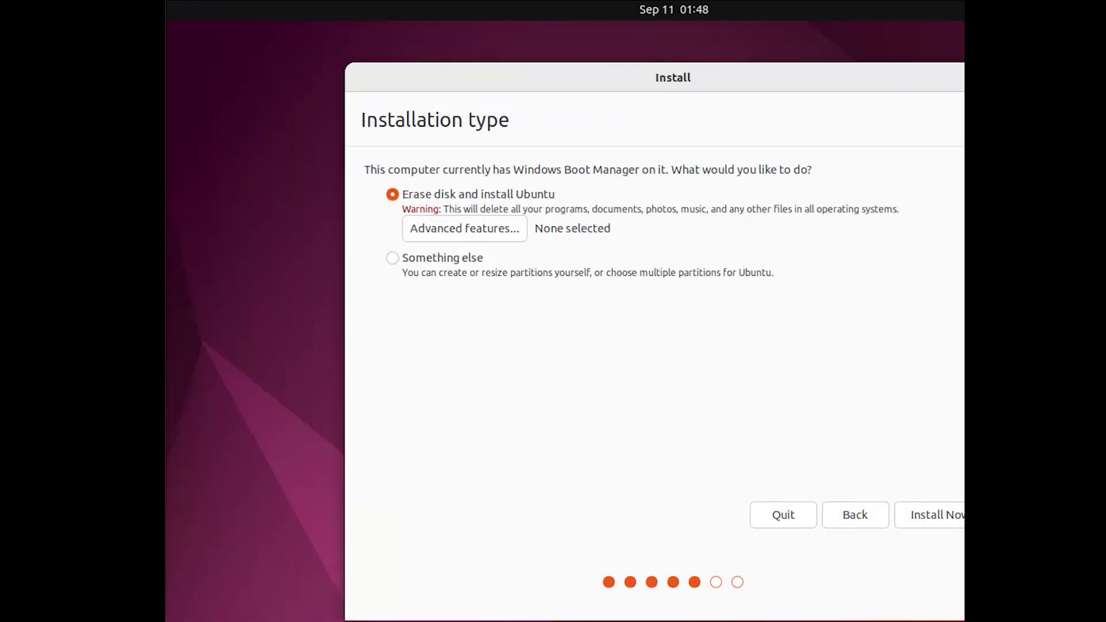
left_click_drag(613, 80, 534, 70)
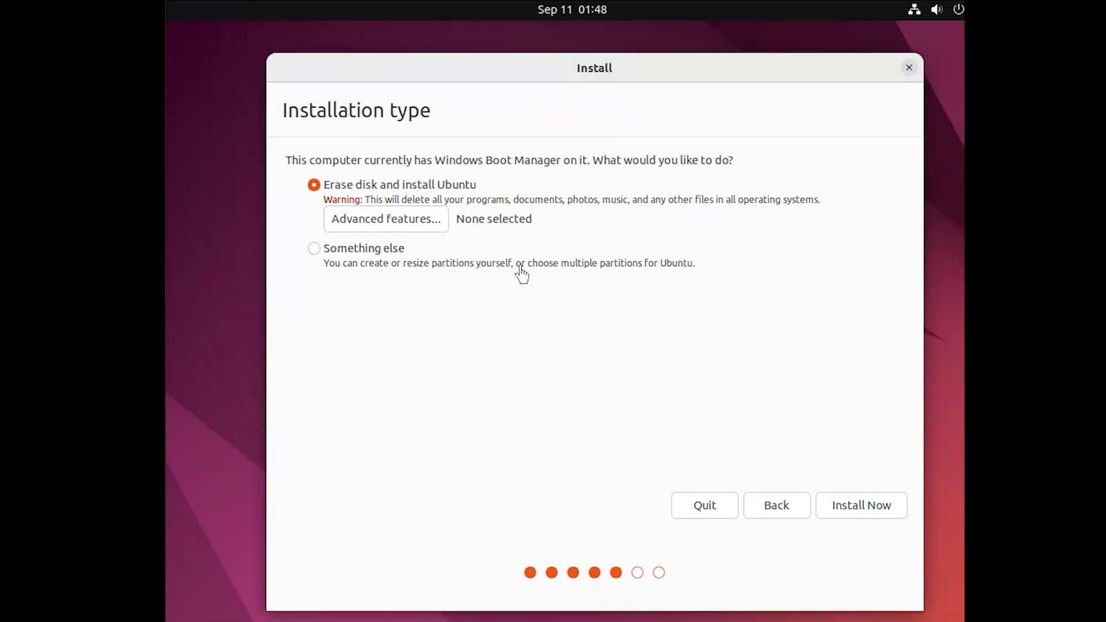
left_click(314, 248)
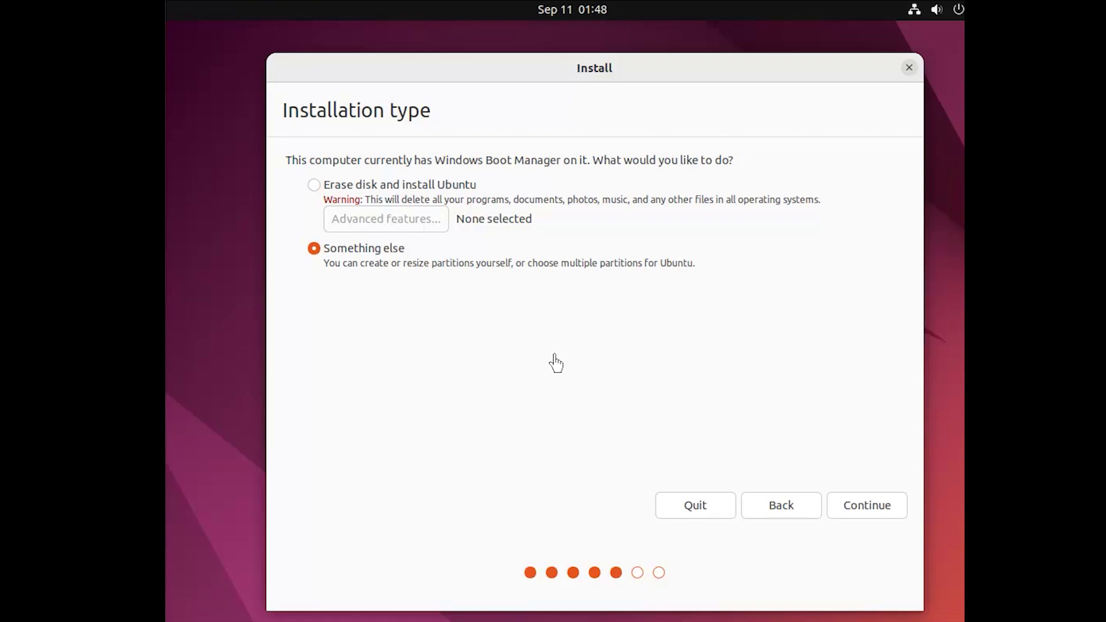
Format the 13631 MB /dev/nvme0n1p4 as ext4 mounted at /, confirm the disk write, and Install Now
left_click(862, 513)
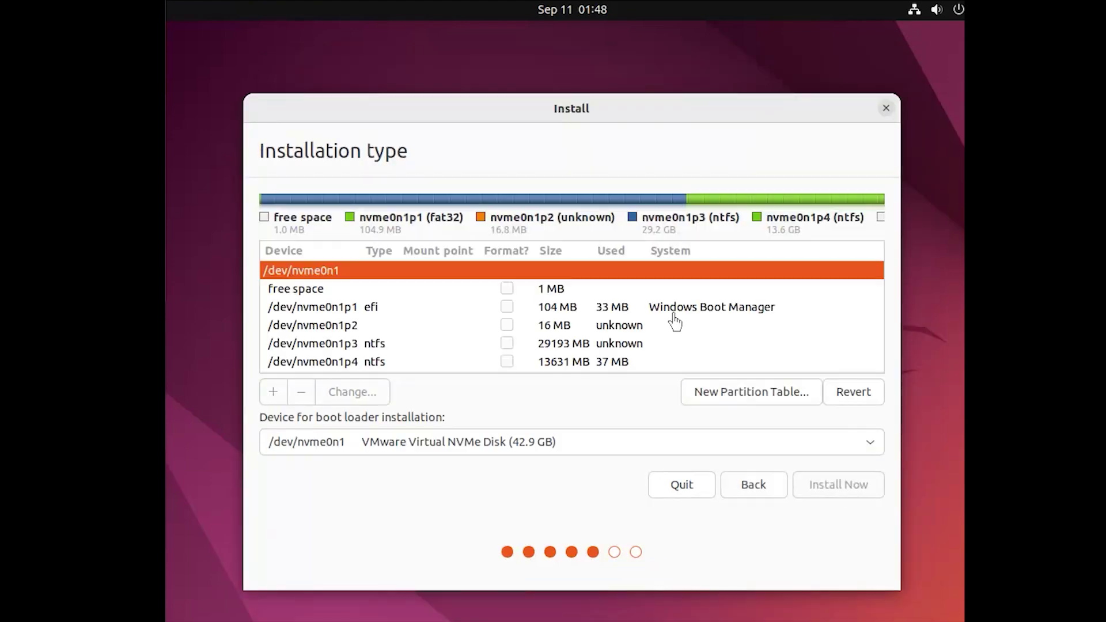
left_click(735, 360)
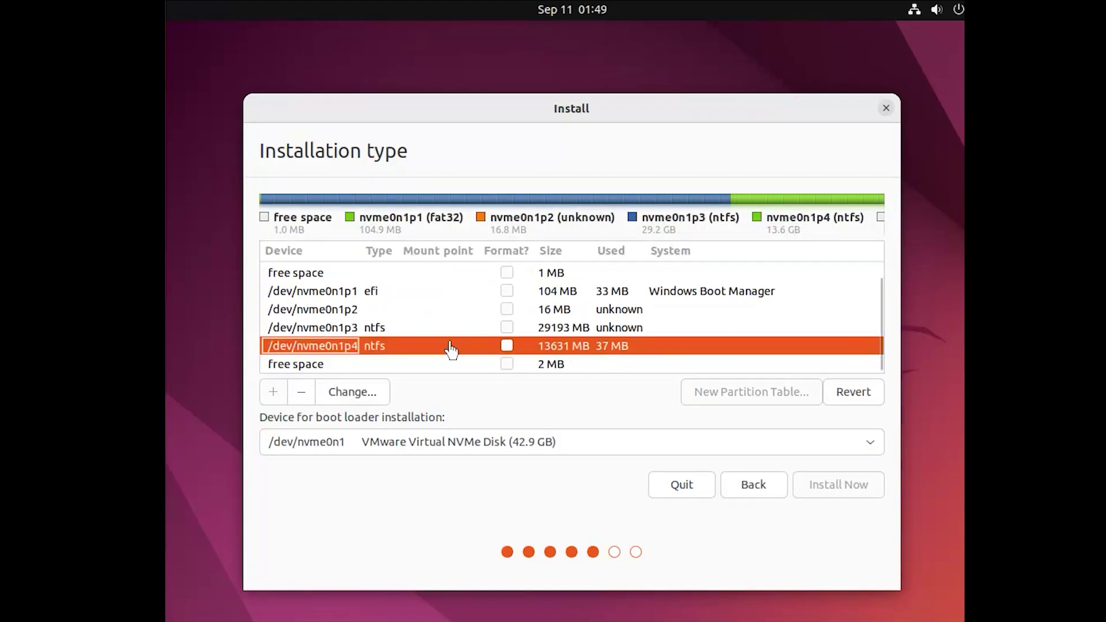
double_click(509, 348)
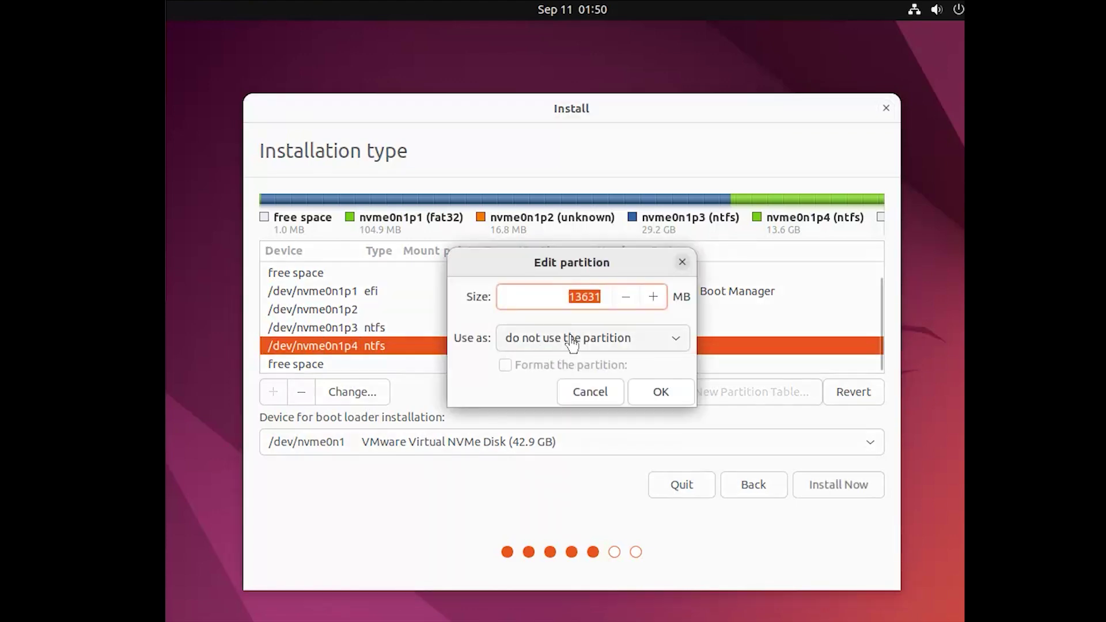
left_click(670, 344)
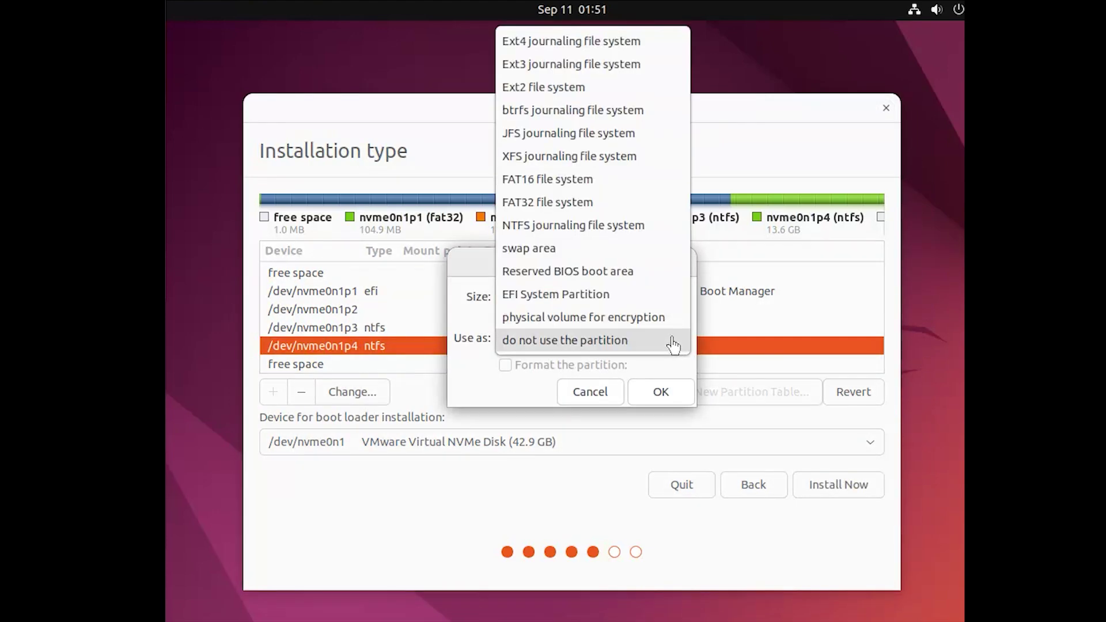
left_click(568, 40)
left_click(671, 393)
left_click(622, 421)
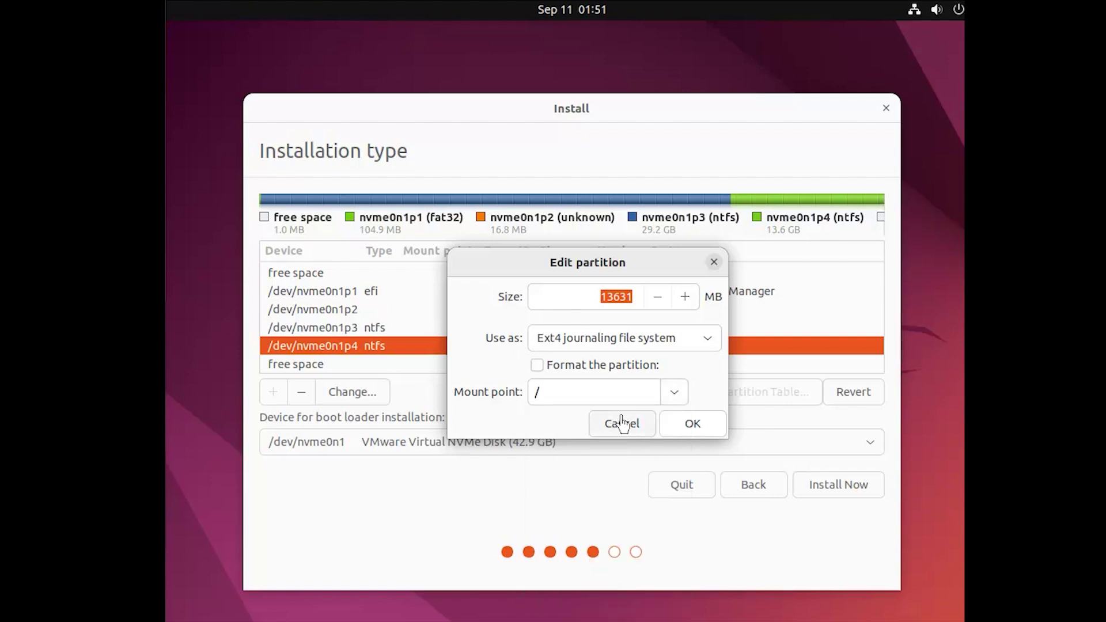
left_click(546, 368)
left_click(688, 433)
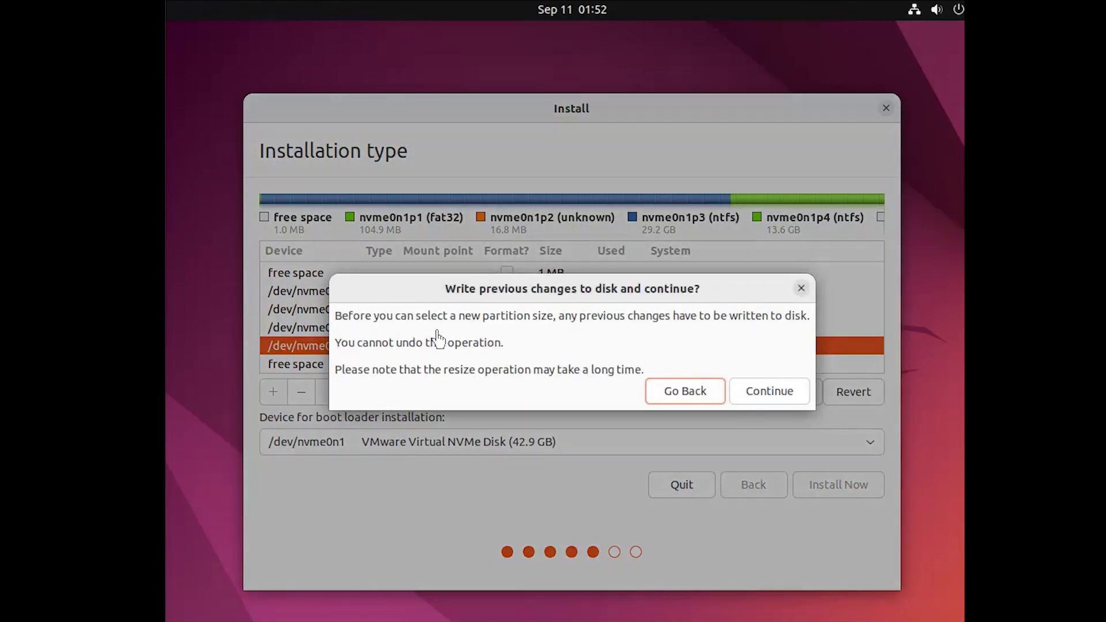
left_click(740, 387)
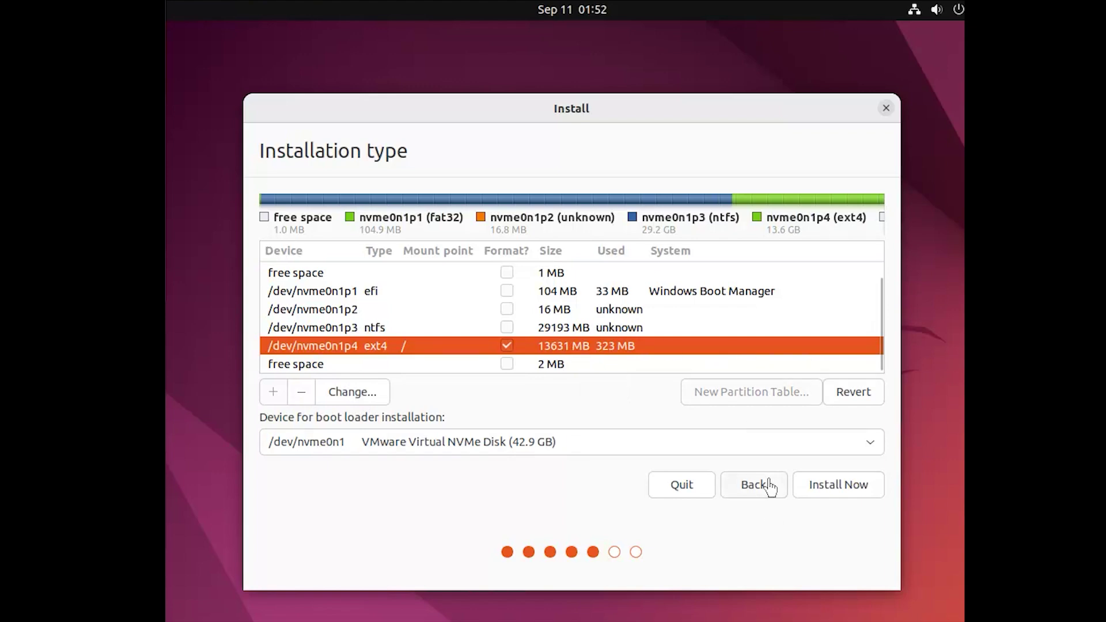
left_click(845, 484)
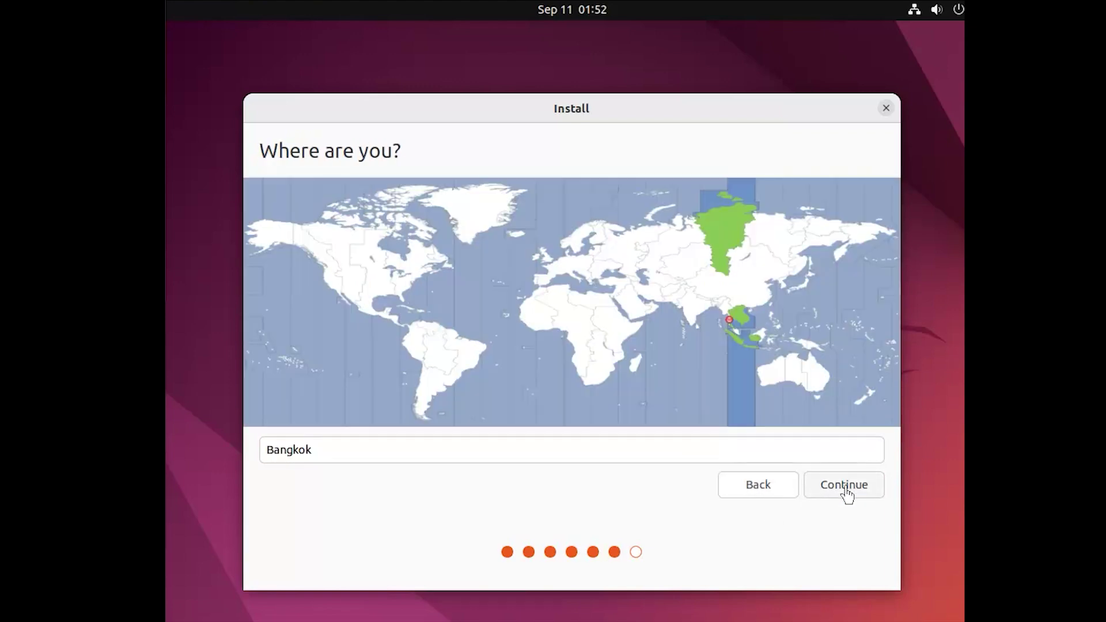
Keep the Bangkok time zone, enter the user's name and account password, and continue installing
left_click(844, 487)
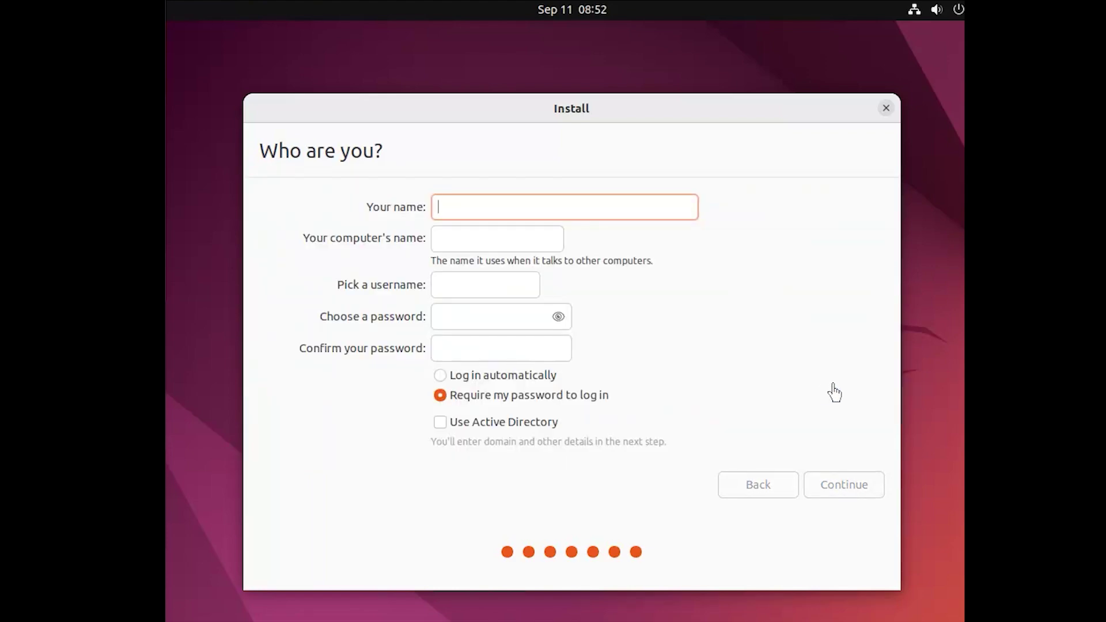
left_click(477, 319)
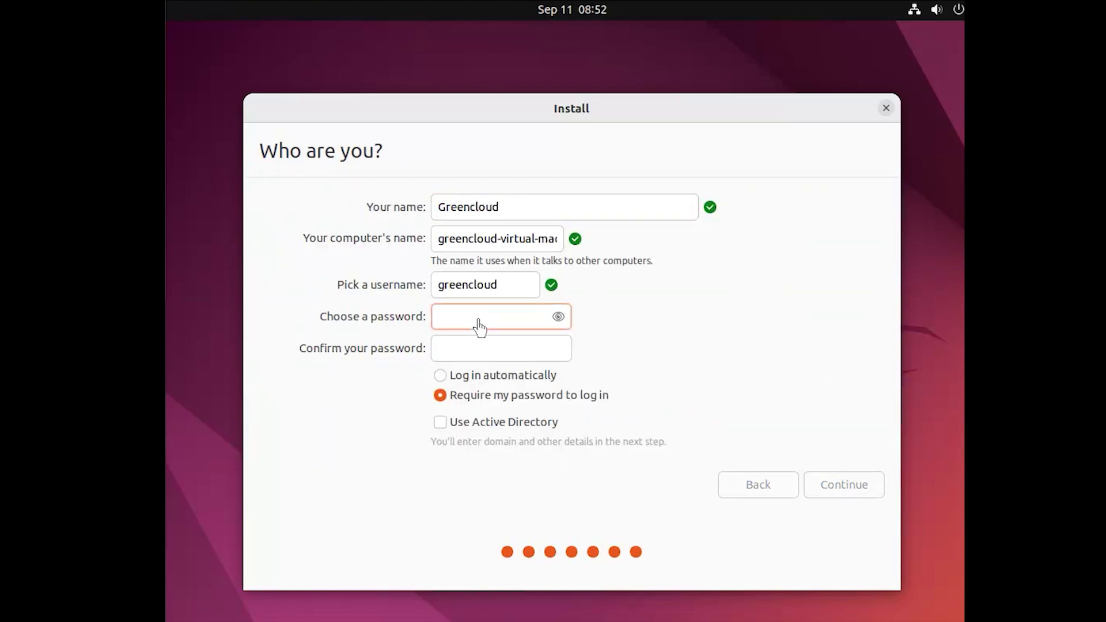
left_click(475, 352)
left_click(844, 487)
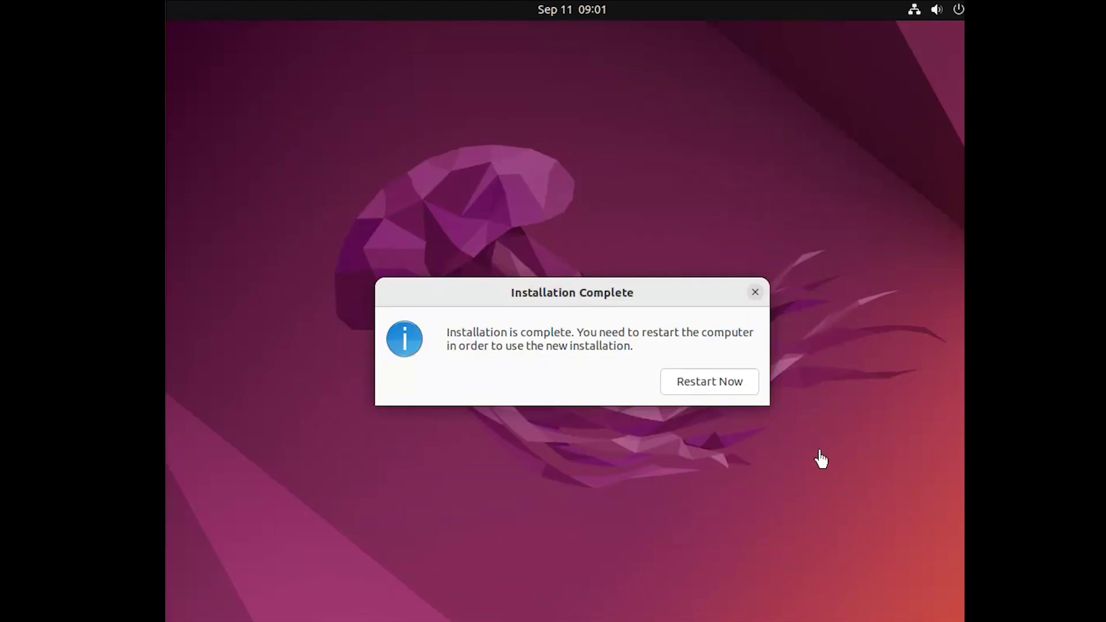
Choose Restart Now and confirm after removing the installation medium
left_click(706, 388)
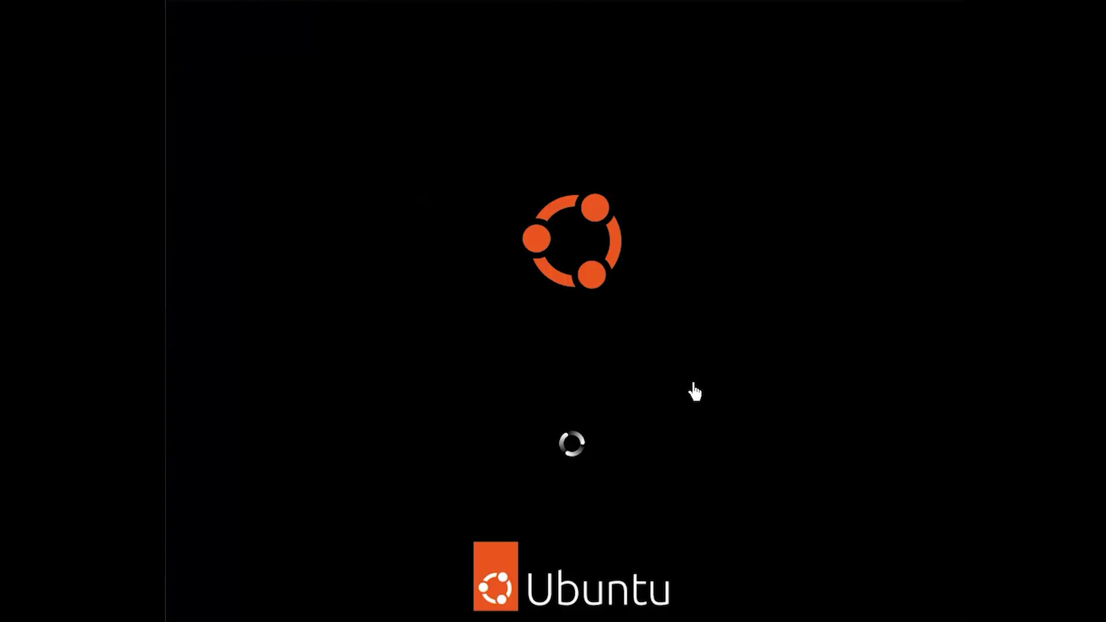
key("Return")
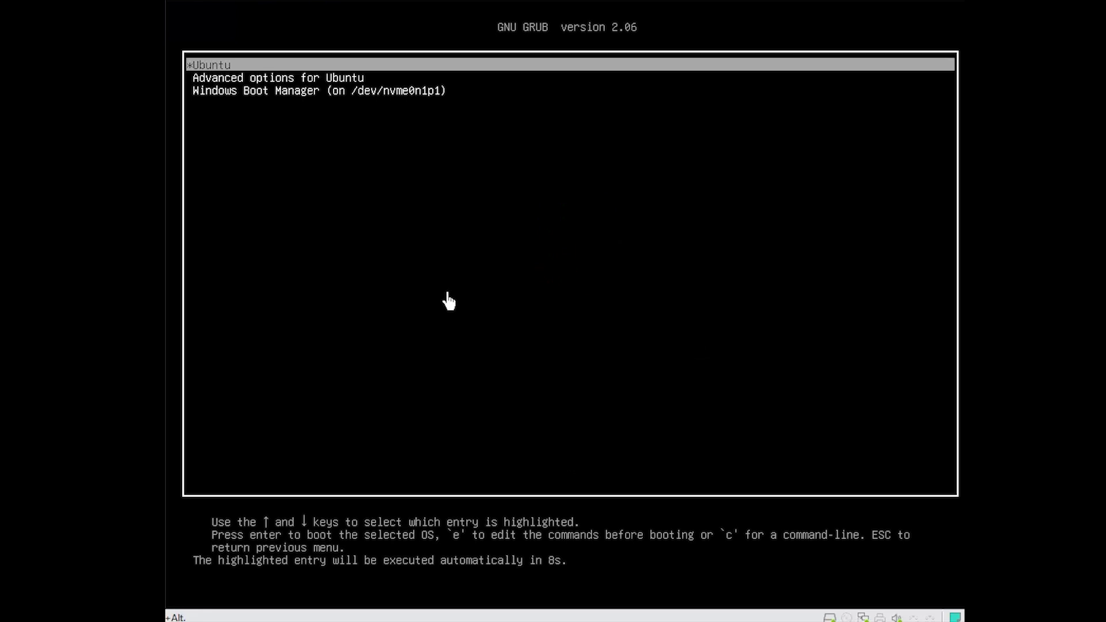
key("Down")
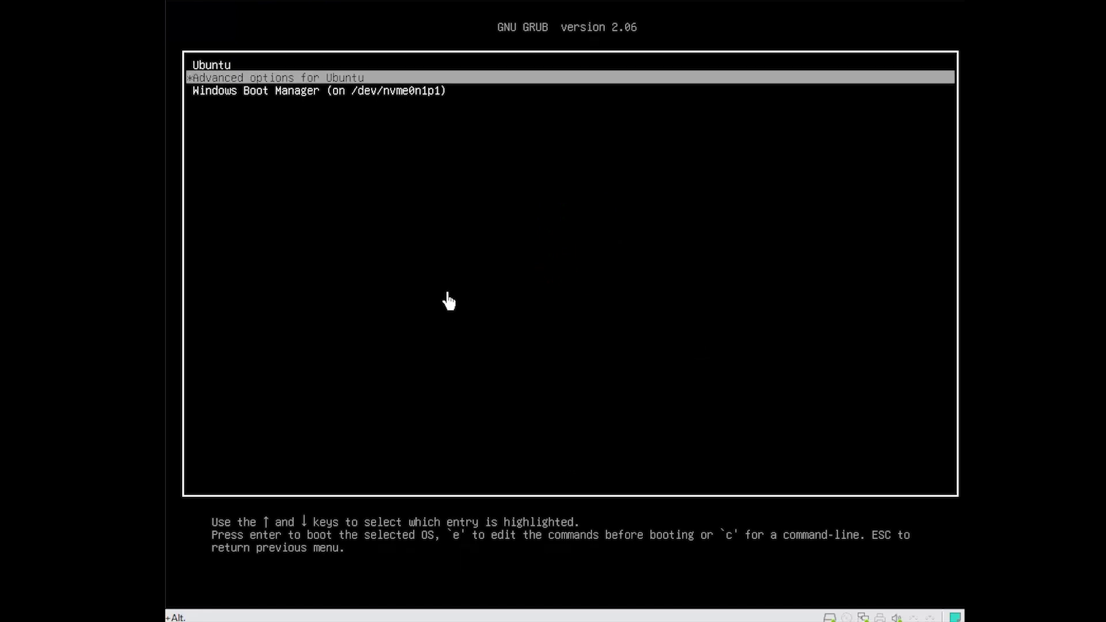
key("Up")
key("Down")
key("Down")
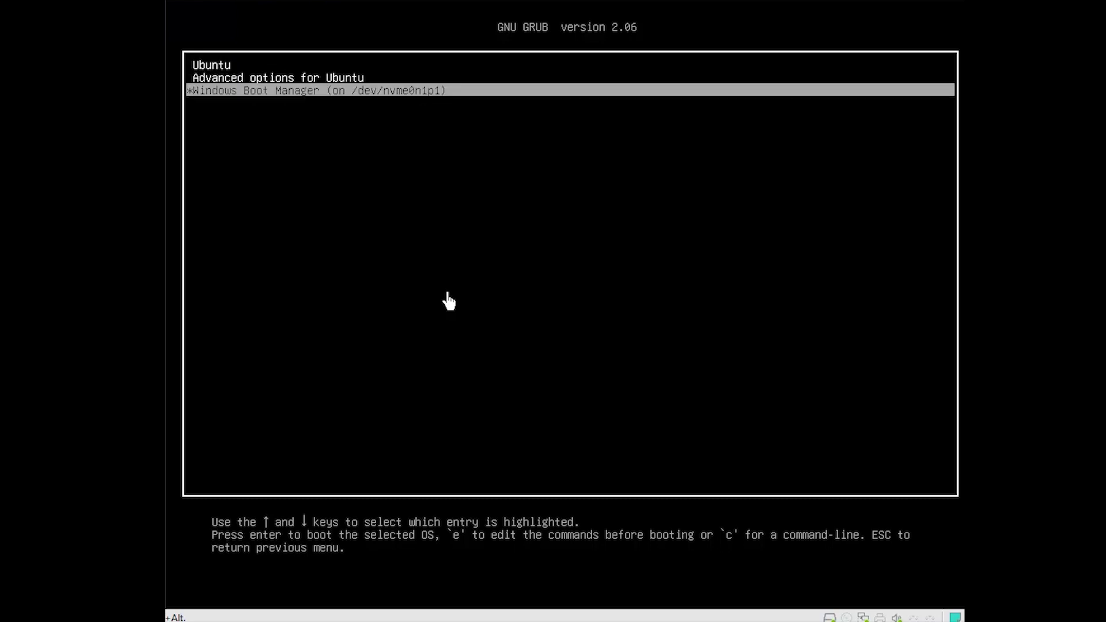
key("Up")
key("Up")
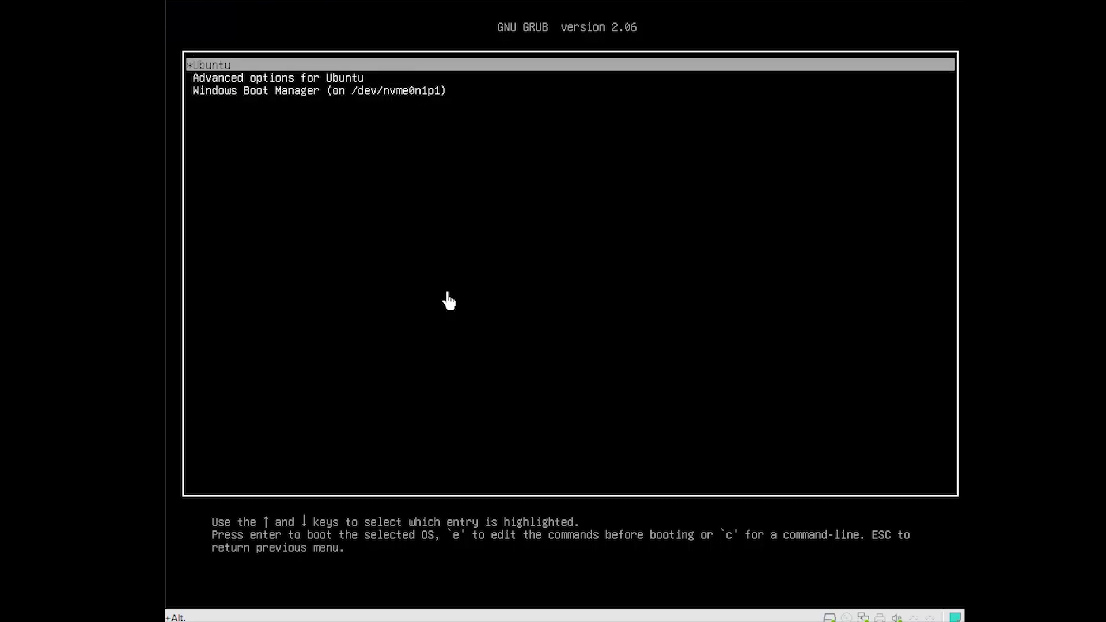